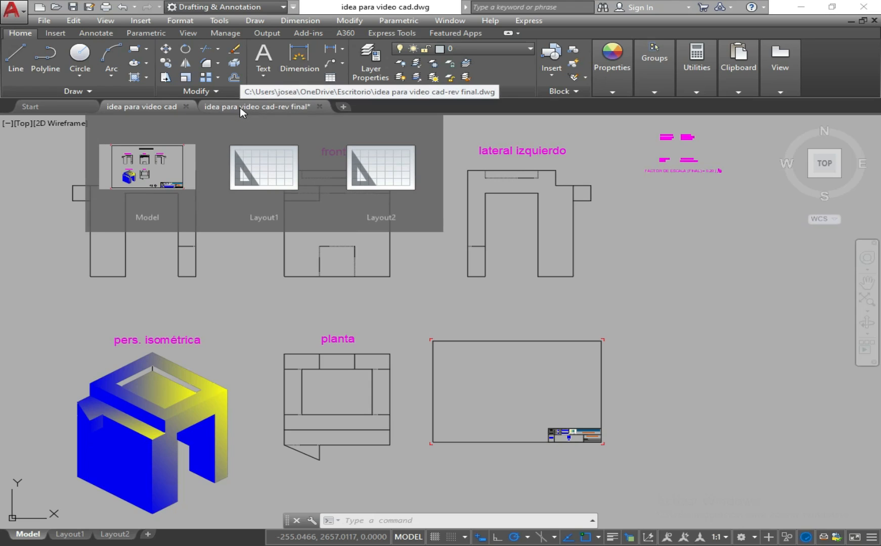
# Step: Switch to the drawing "idea para video cad-rev final" and examine its finished sheet layout, main views and title block
pyautogui.click(240, 107)
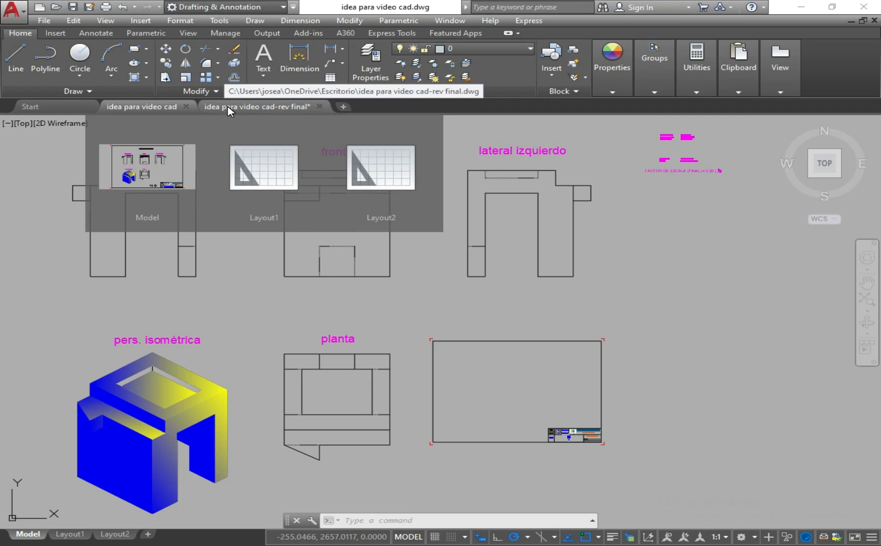
pyautogui.click(227, 108)
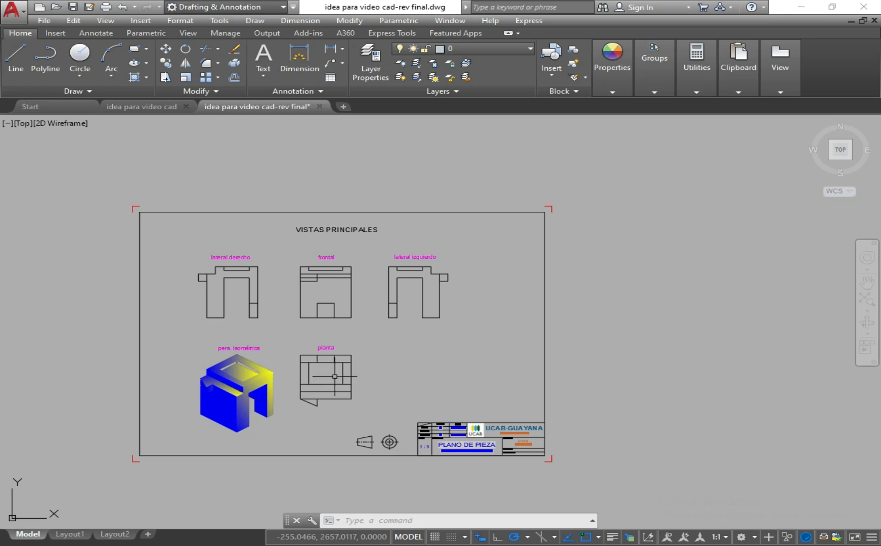
pyautogui.scroll(2, 379, 446)
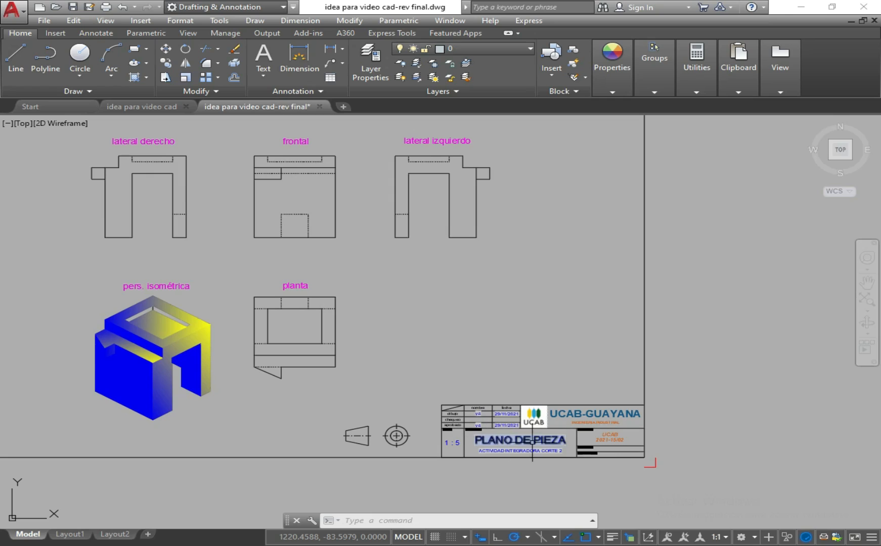
pyautogui.scroll(-2, 565, 440)
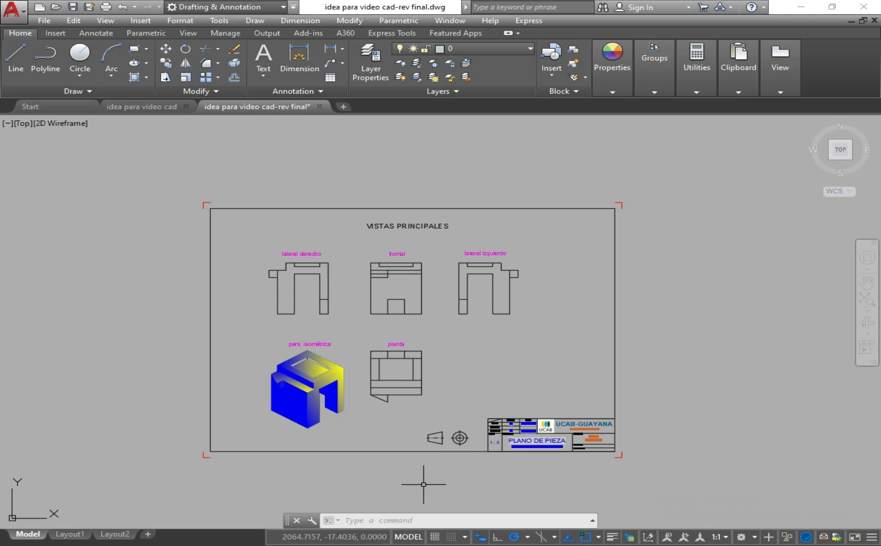
pyautogui.click(866, 303)
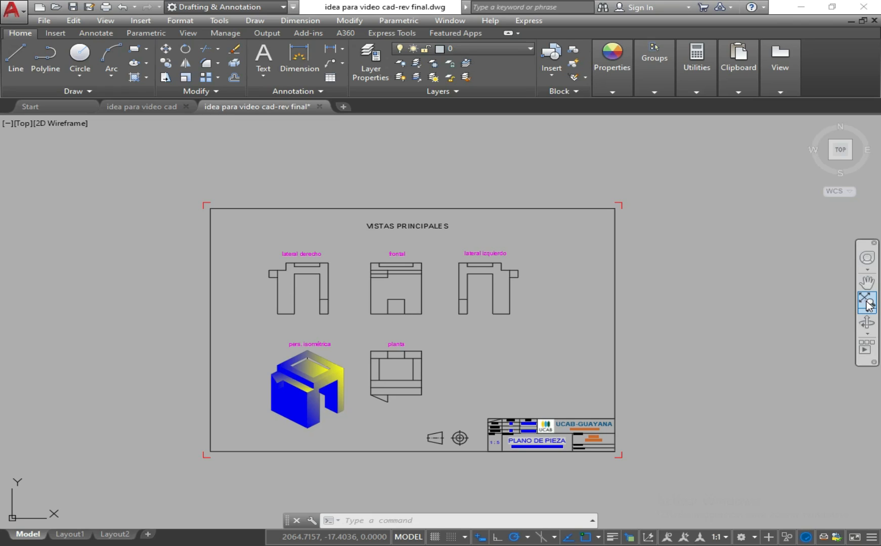
# Step: Return to the "idea para video cad" drawing and examine the width and height scale calculations and the final scale factor note
pyautogui.click(132, 106)
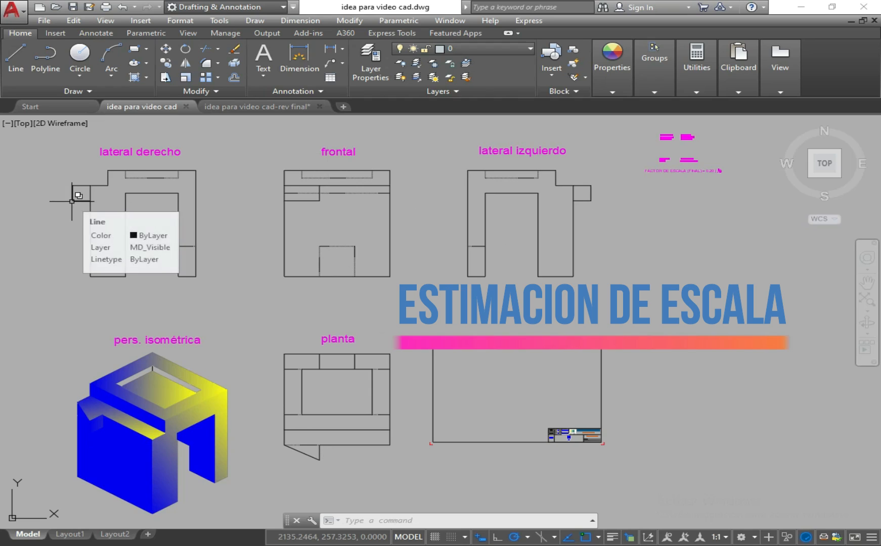
pyautogui.moveTo(588, 198)
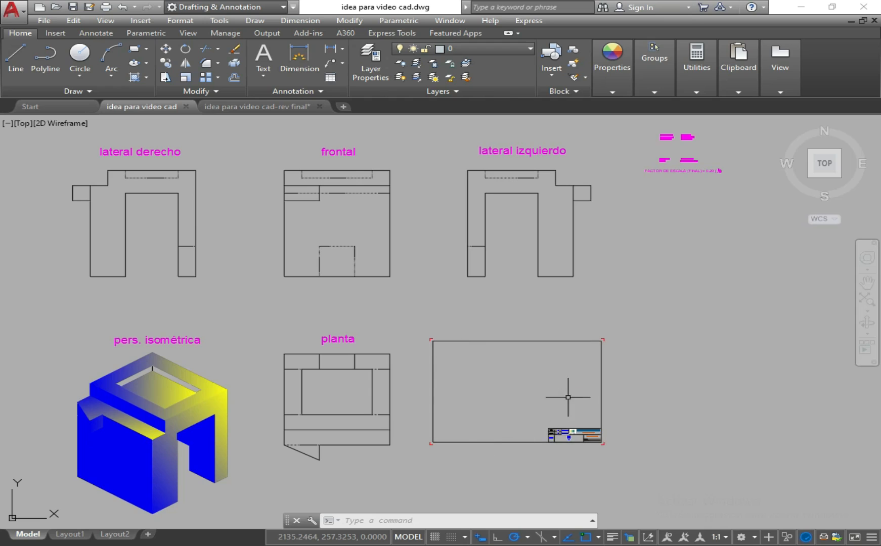
pyautogui.scroll(2, 525, 400)
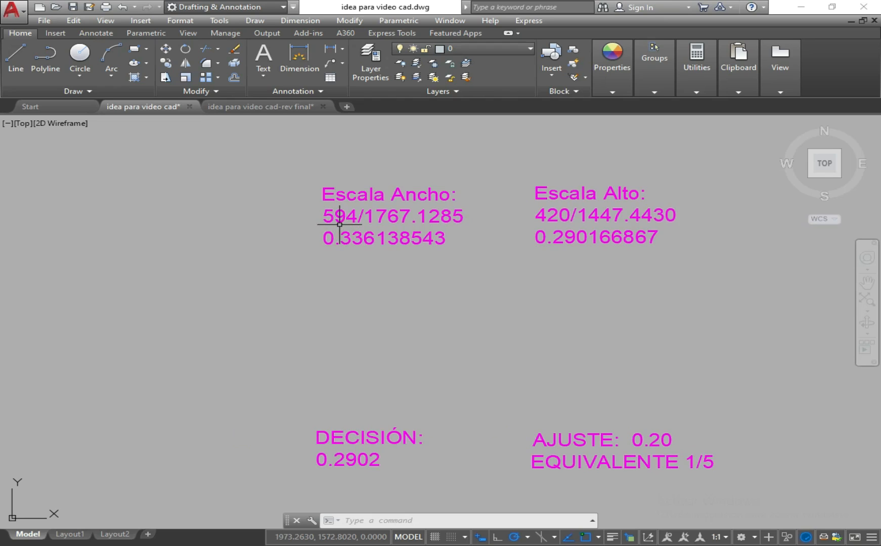
pyautogui.scroll(2, 345, 228)
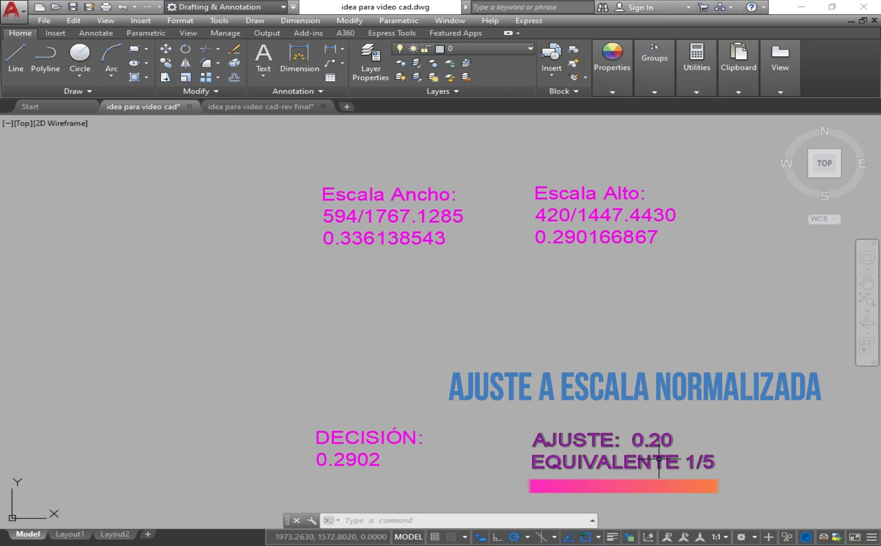
pyautogui.scroll(-3, 643, 470)
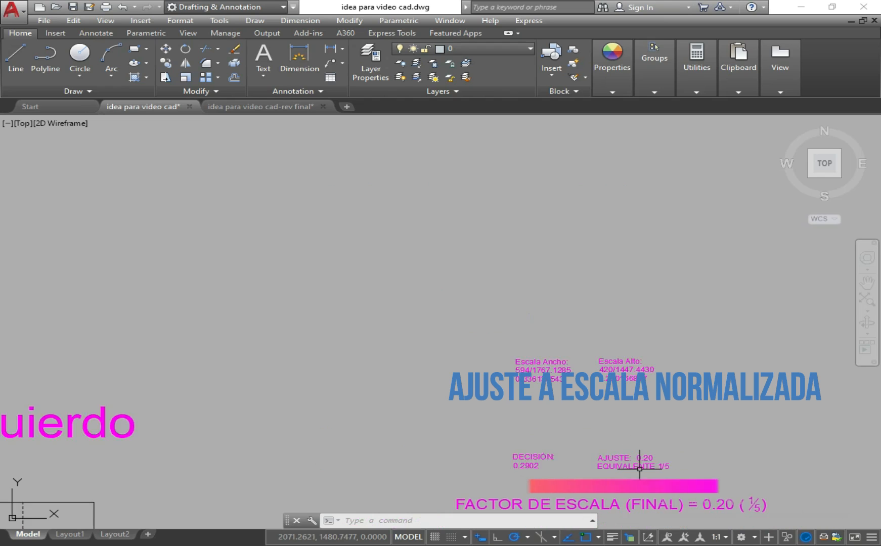
pyautogui.scroll(3, 640, 508)
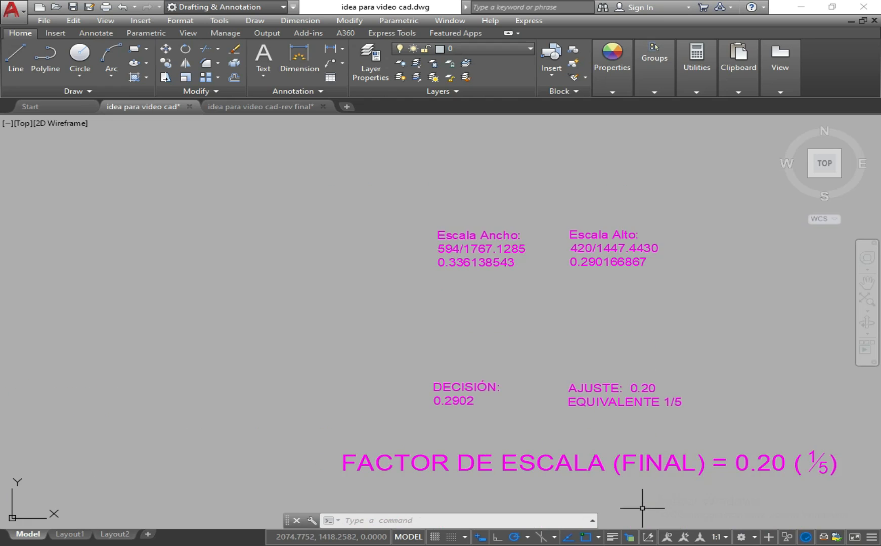
pyautogui.moveTo(649, 490)
pyautogui.mouseDown(button='middle')
pyautogui.moveTo(633, 495)
pyautogui.moveTo(521, 475)
pyautogui.mouseUp(button='middle')
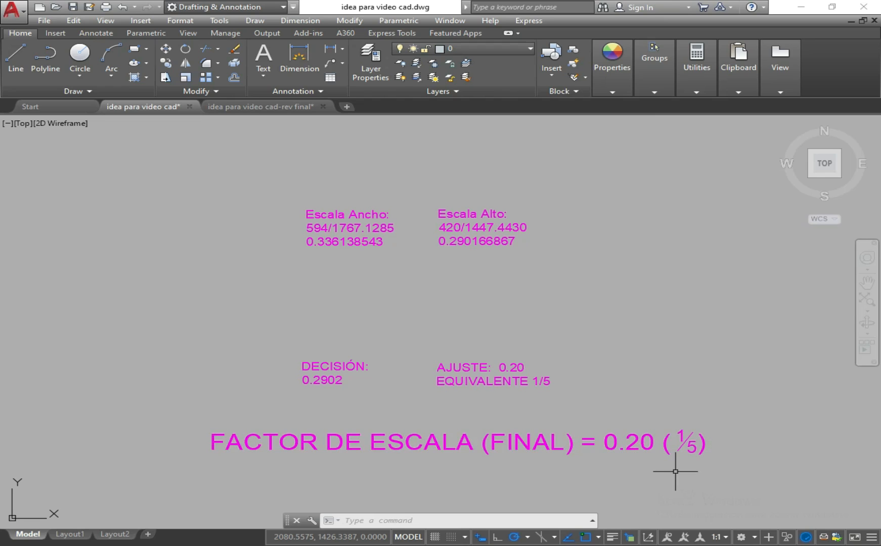
pyautogui.scroll(-2, 678, 473)
pyautogui.scroll(-2, 675, 468)
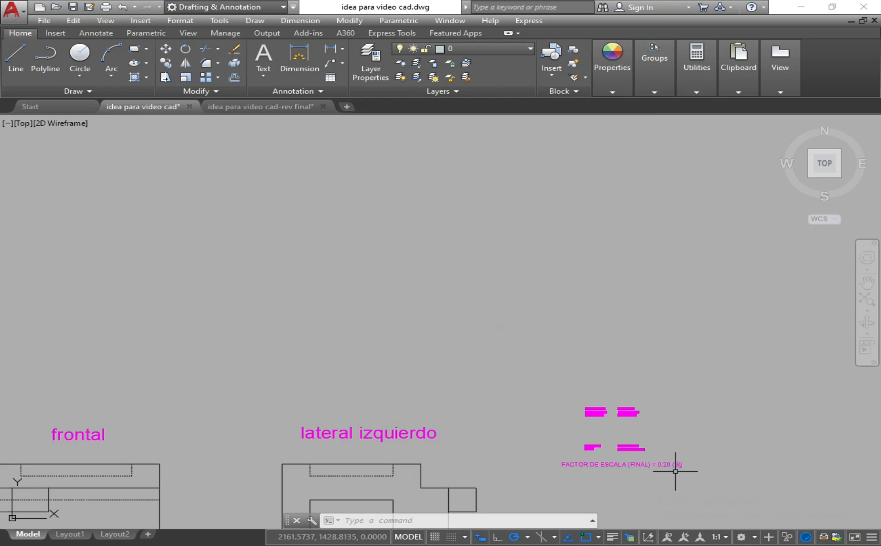
pyautogui.moveTo(572, 431)
pyautogui.mouseDown(button='middle')
pyautogui.moveTo(576, 304)
pyautogui.moveTo(590, 251)
pyautogui.mouseUp(button='middle')
pyautogui.scroll(-4, 590, 254)
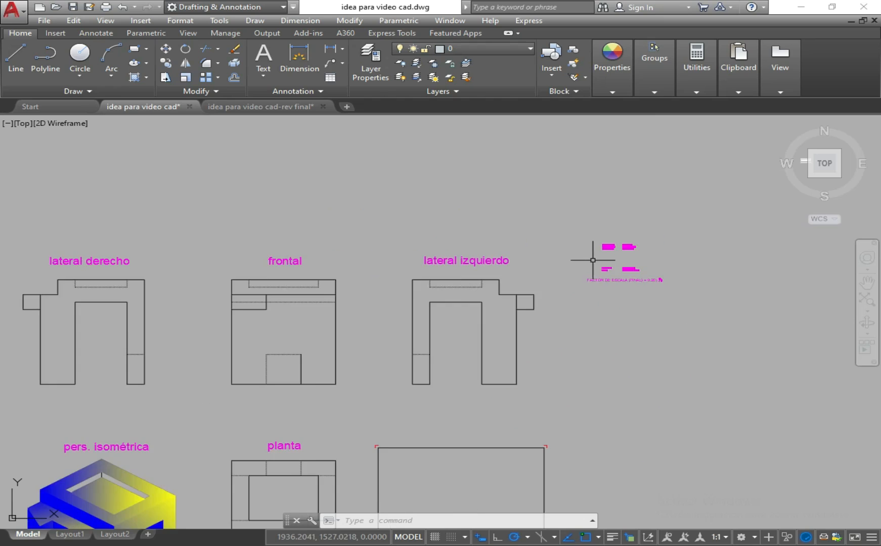
# Step: Scale the entire sheet, including frame, title block and corner marks, by a factor of 5 from its lower-left corner mark
pyautogui.scroll(3, 570, 360)
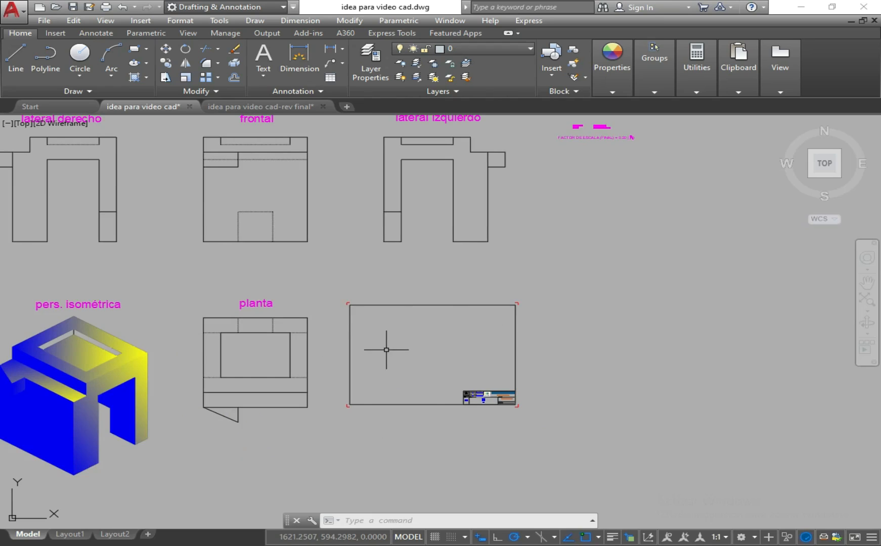
pyautogui.scroll(-2, 386, 349)
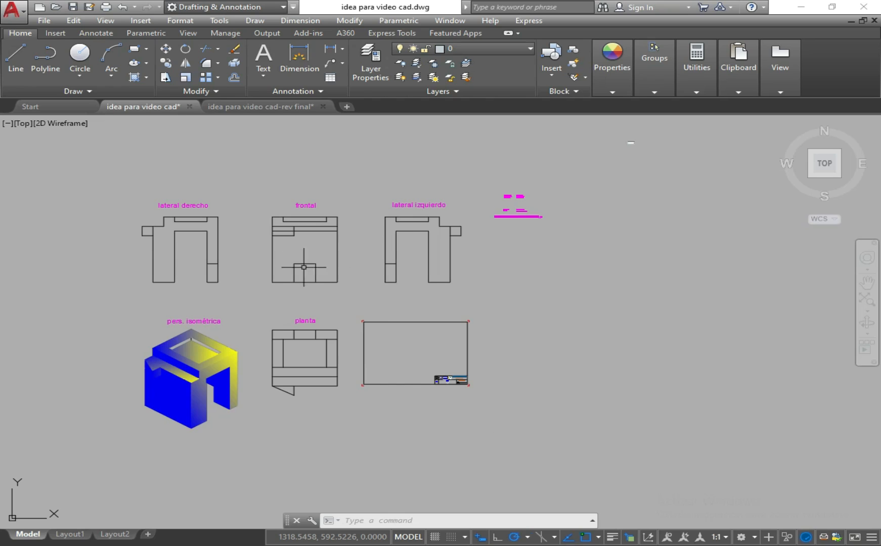
pyautogui.click(351, 306)
pyautogui.click(492, 409)
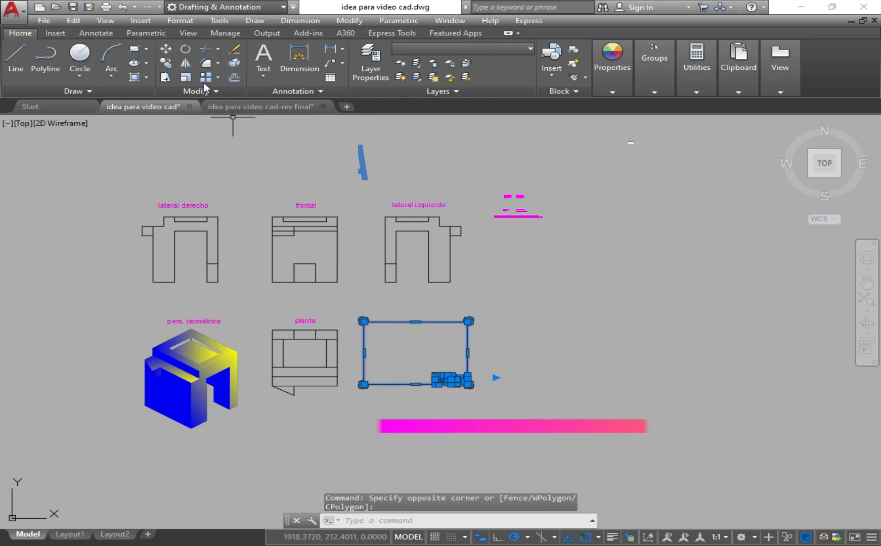
pyautogui.click(186, 77)
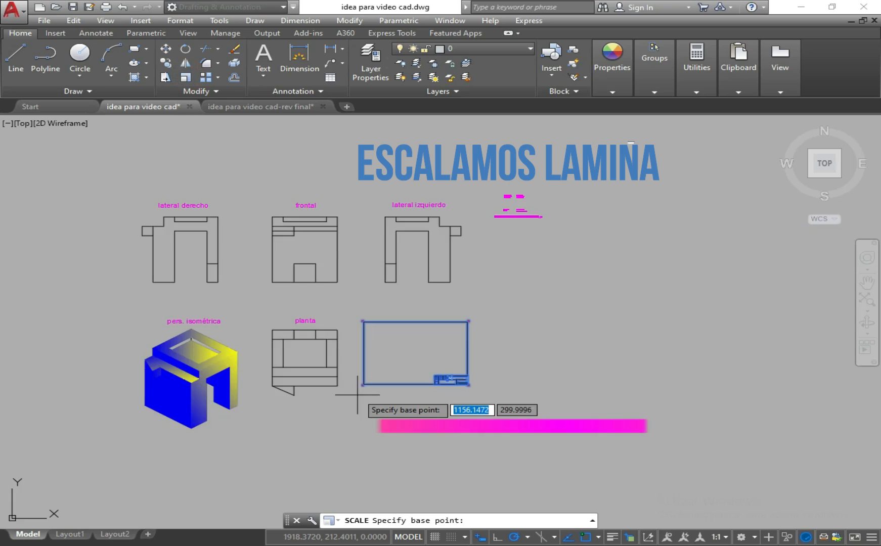
pyautogui.scroll(4, 359, 399)
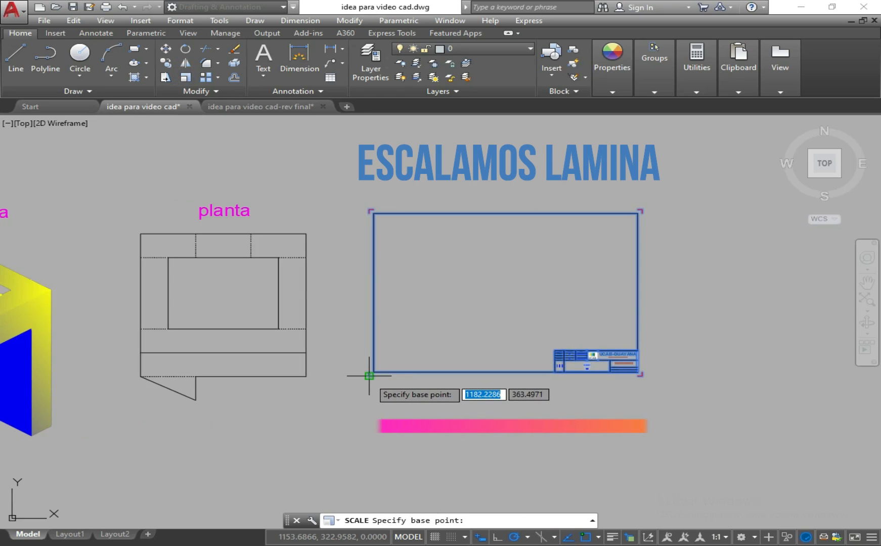
pyautogui.click(369, 376)
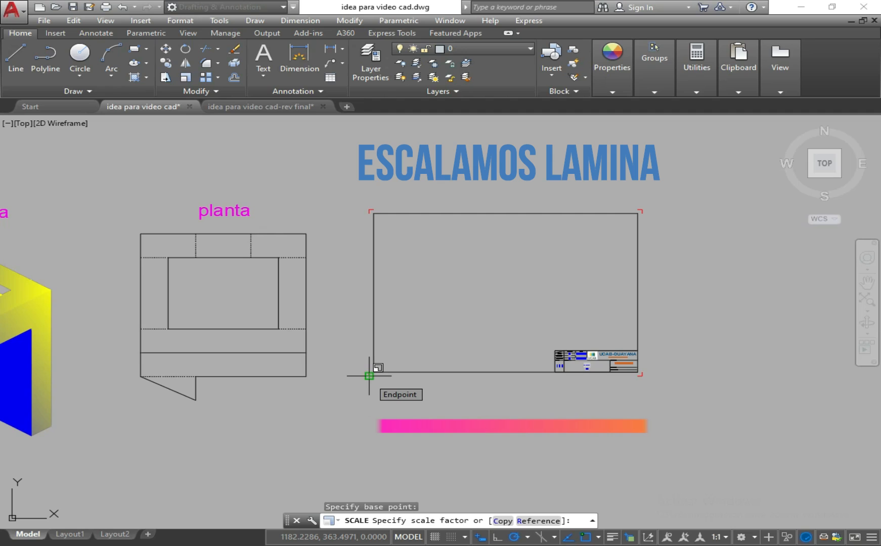
pyautogui.write('5')
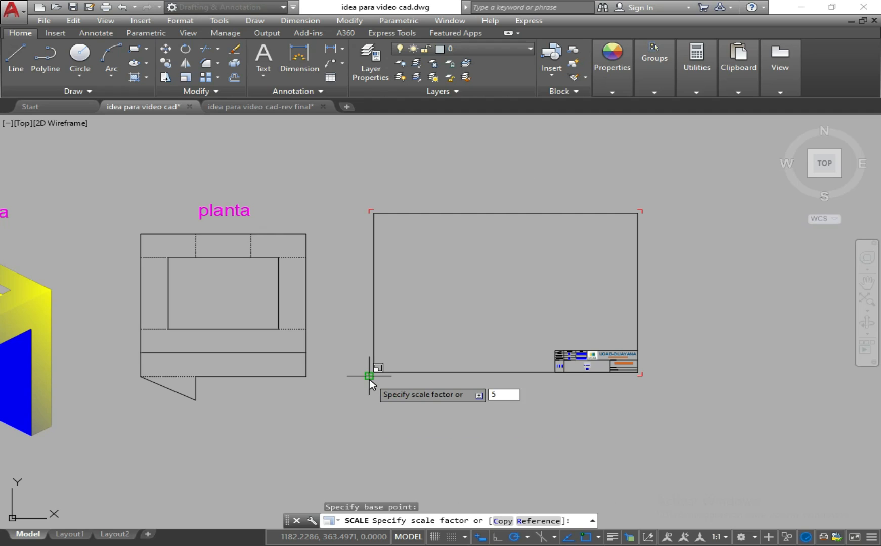
pyautogui.press('Return')
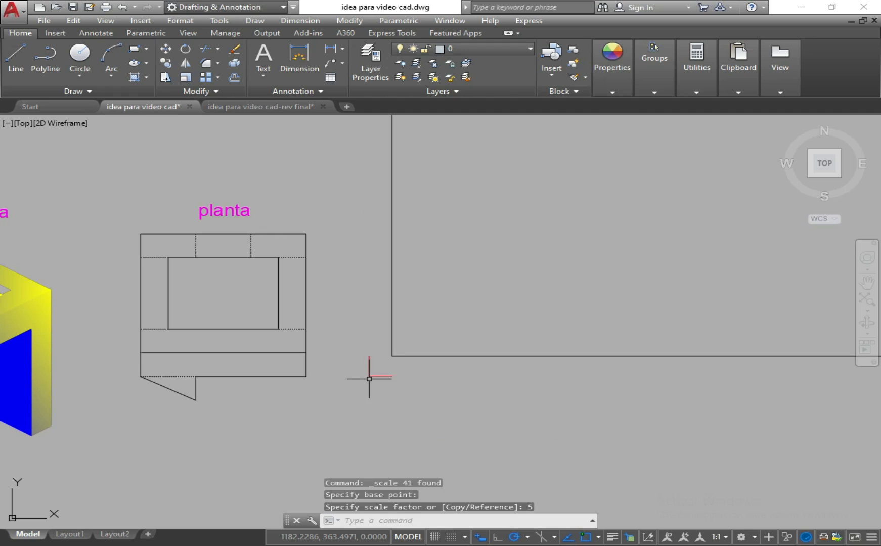
pyautogui.scroll(-6, 369, 379)
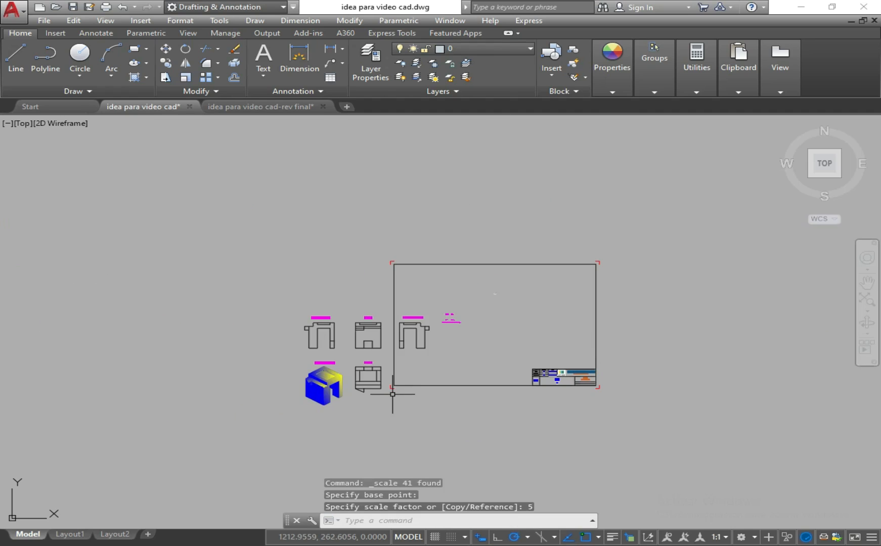
# Step: Move the scaled frame, title block and all corner marks by the lower-left corner mark so the sheet encloses all five views
pyautogui.click(392, 279)
pyautogui.click(527, 345)
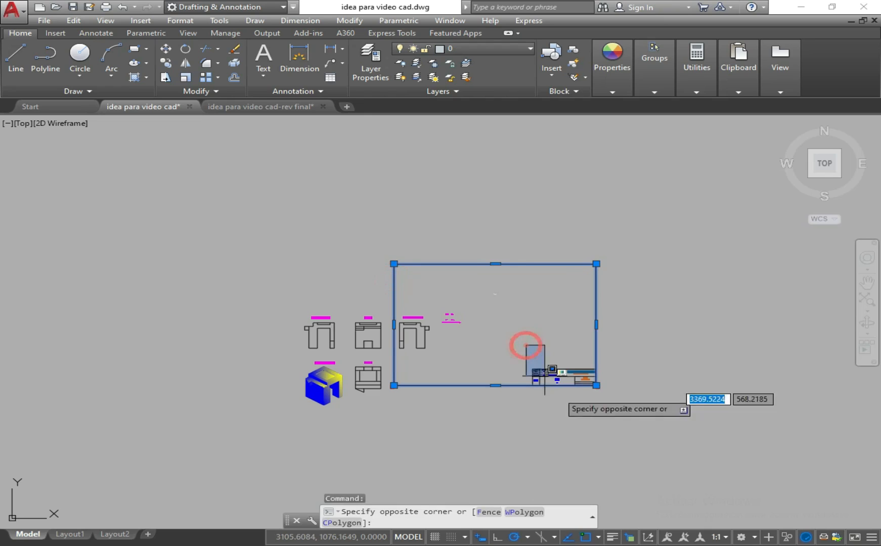
pyautogui.click(617, 428)
pyautogui.click(377, 245)
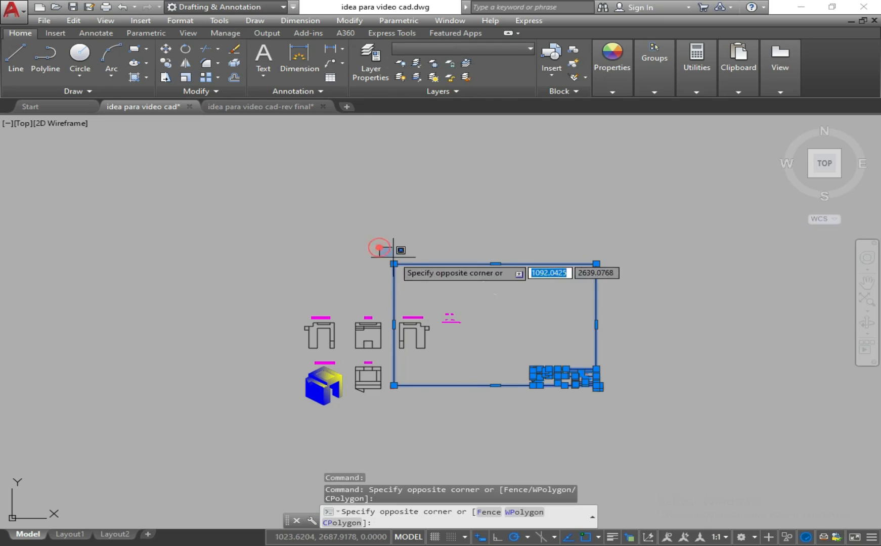
pyautogui.click(411, 279)
pyautogui.click(570, 238)
pyautogui.click(599, 271)
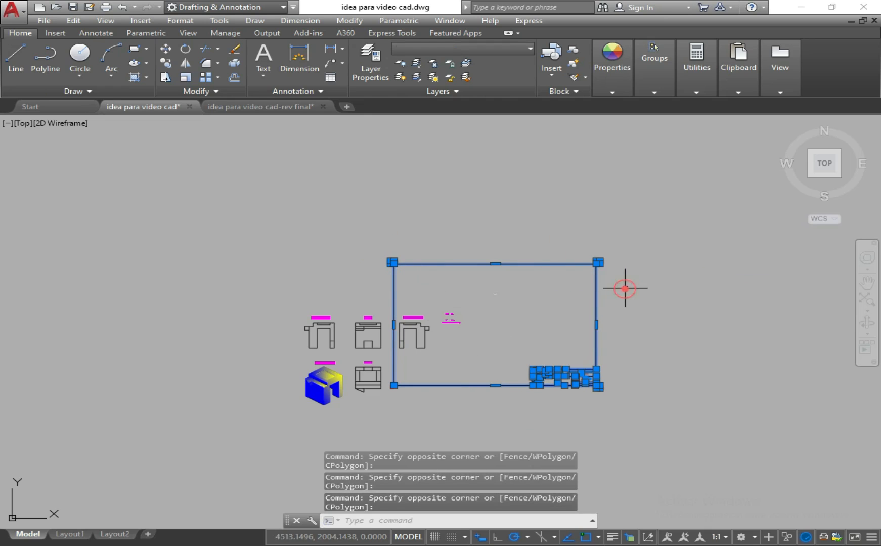
pyautogui.click(388, 372)
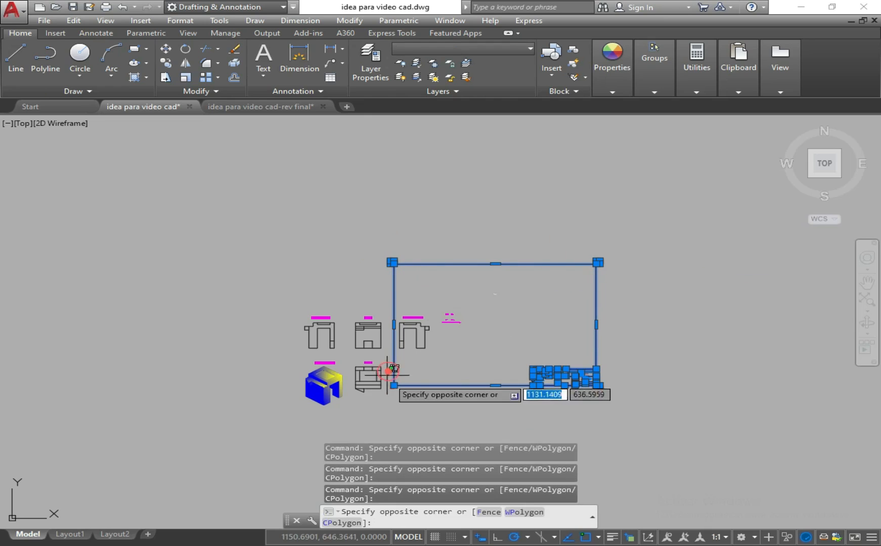
pyautogui.click(408, 401)
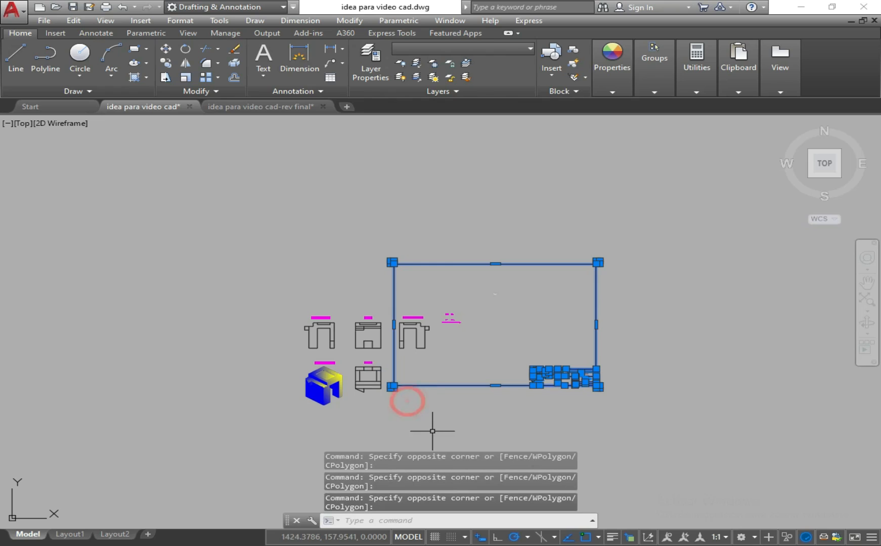
pyautogui.click(165, 48)
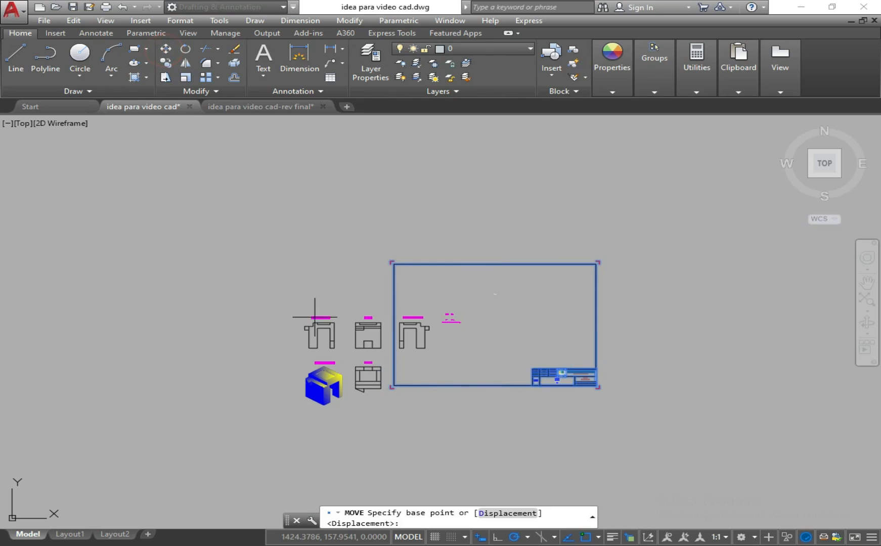
pyautogui.click(392, 387)
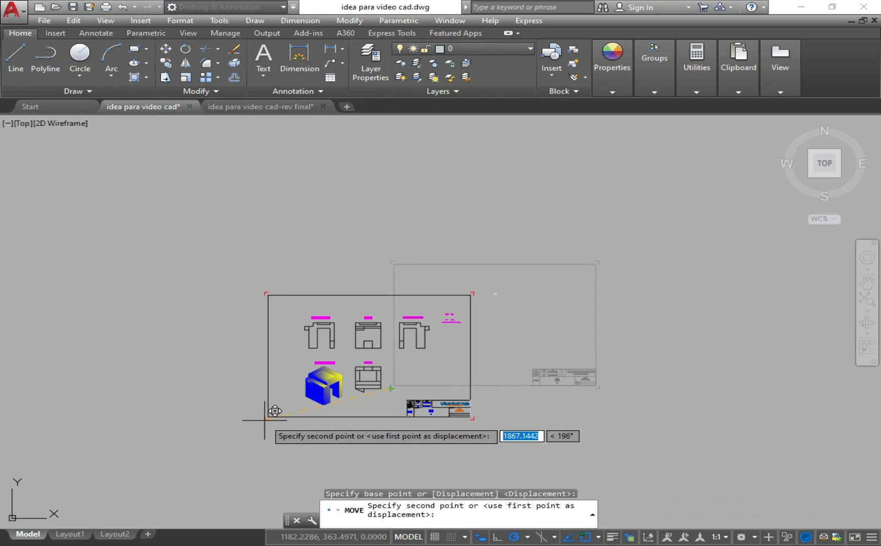
pyautogui.scroll(4, 275, 411)
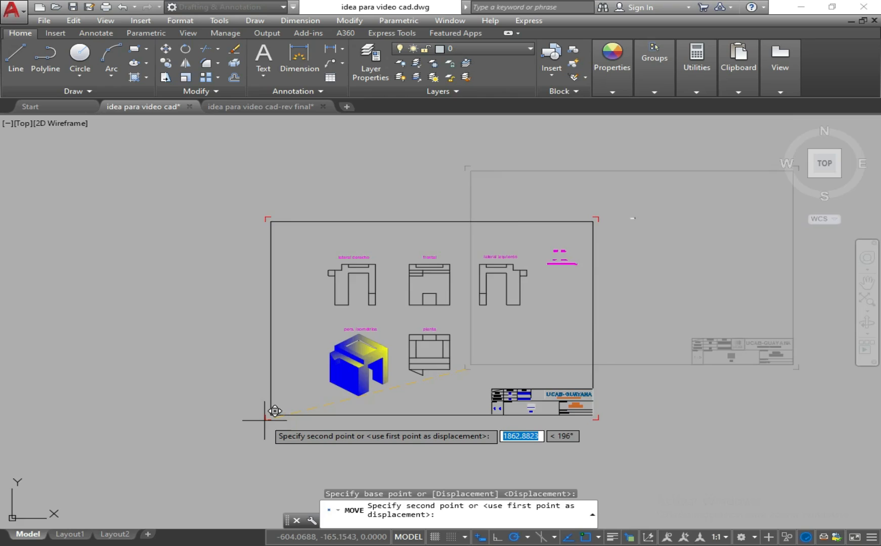
pyautogui.scroll(-2, 275, 411)
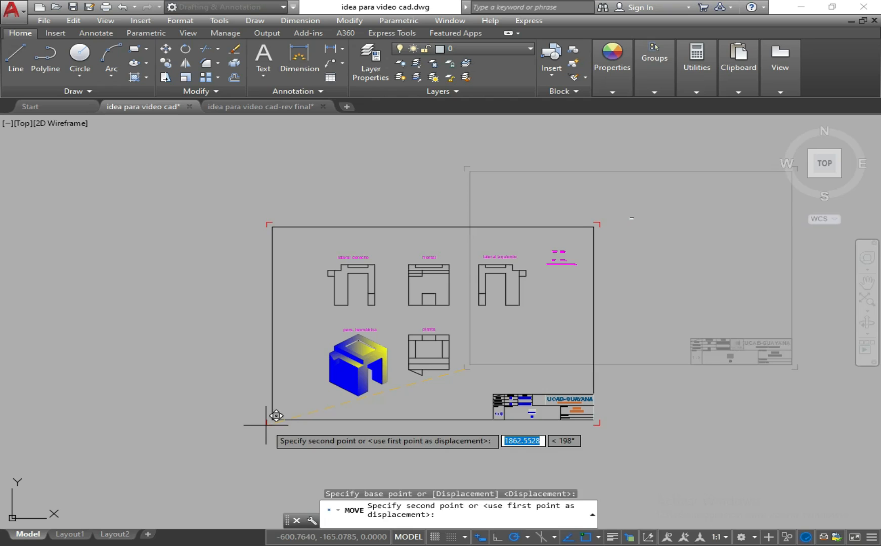
pyautogui.click(266, 425)
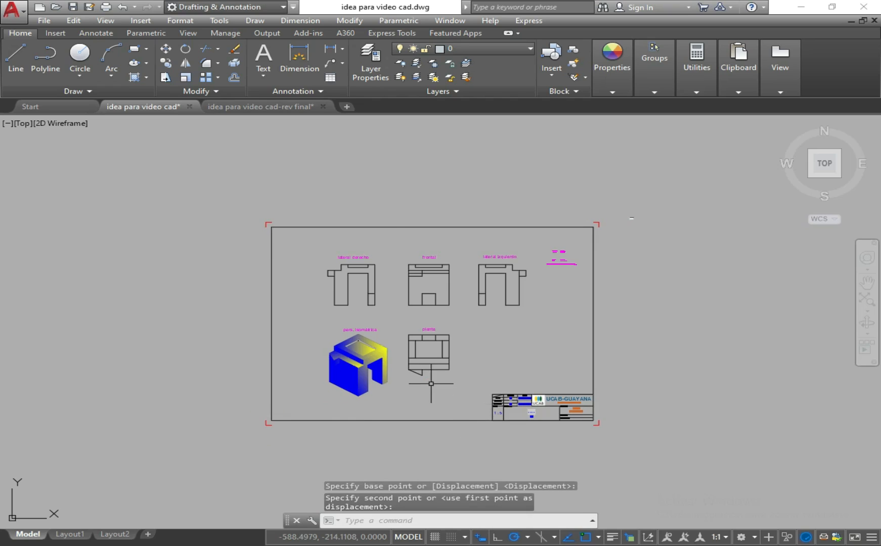
pyautogui.scroll(2, 429, 400)
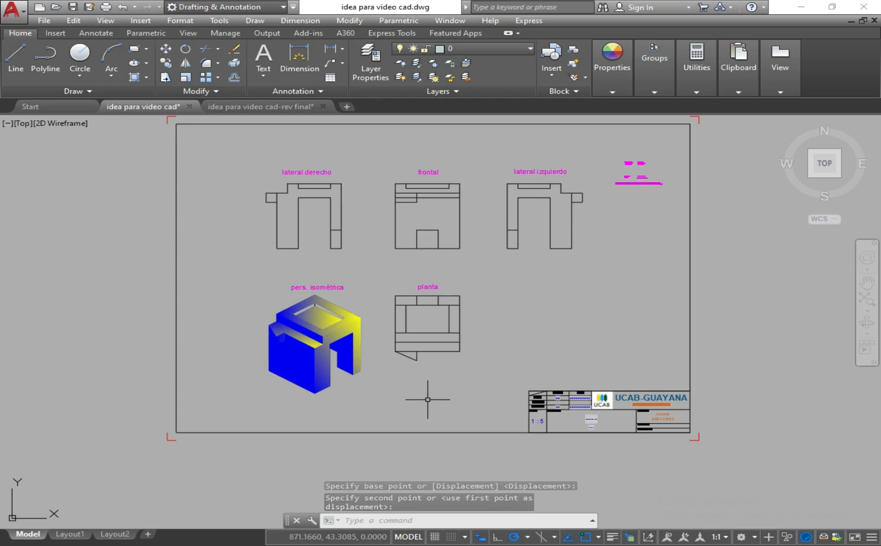
pyautogui.scroll(-2, 427, 400)
pyautogui.scroll(2, 426, 400)
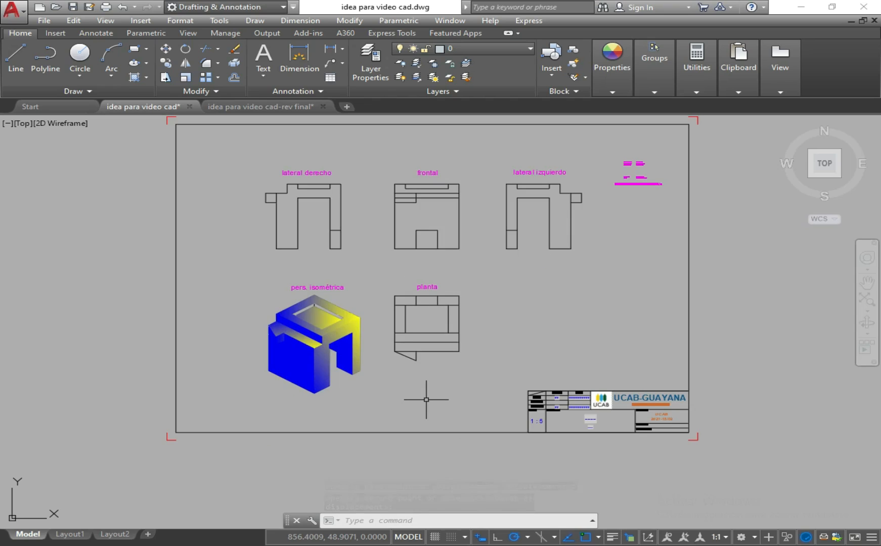
pyautogui.moveTo(426, 400); pyautogui.dragTo(394, 431, button='middle')
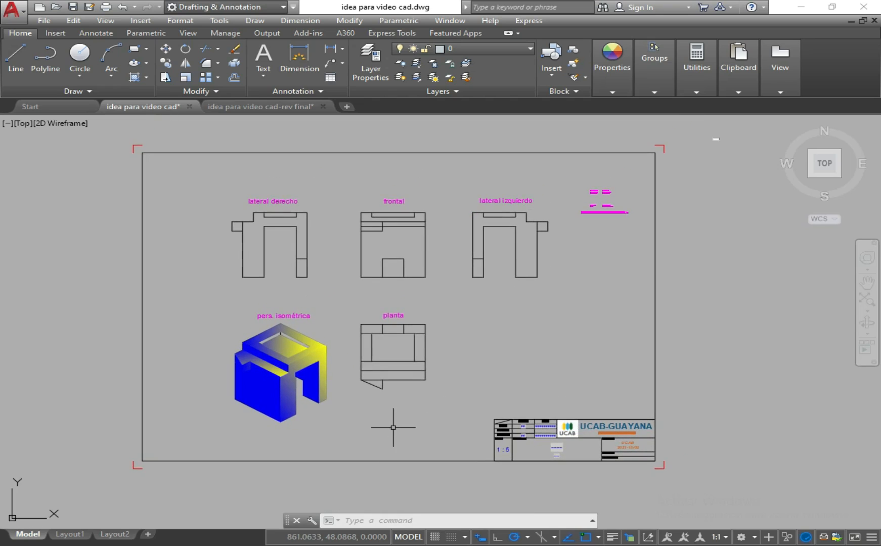